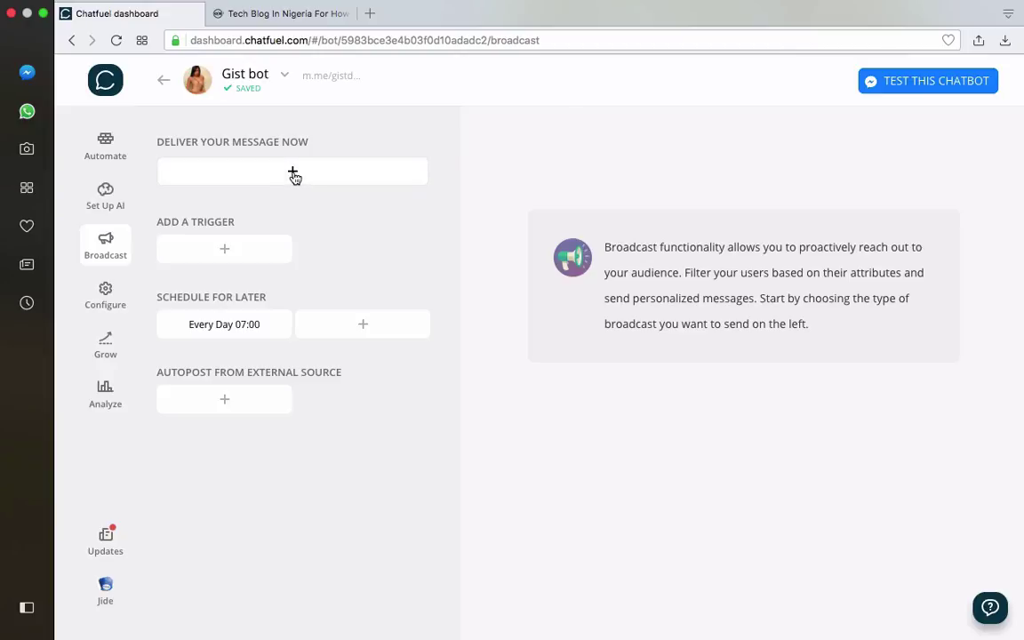
# Step: Start a broadcast for immediate delivery and add an image card and a text card to it
pyautogui.click(294, 174)
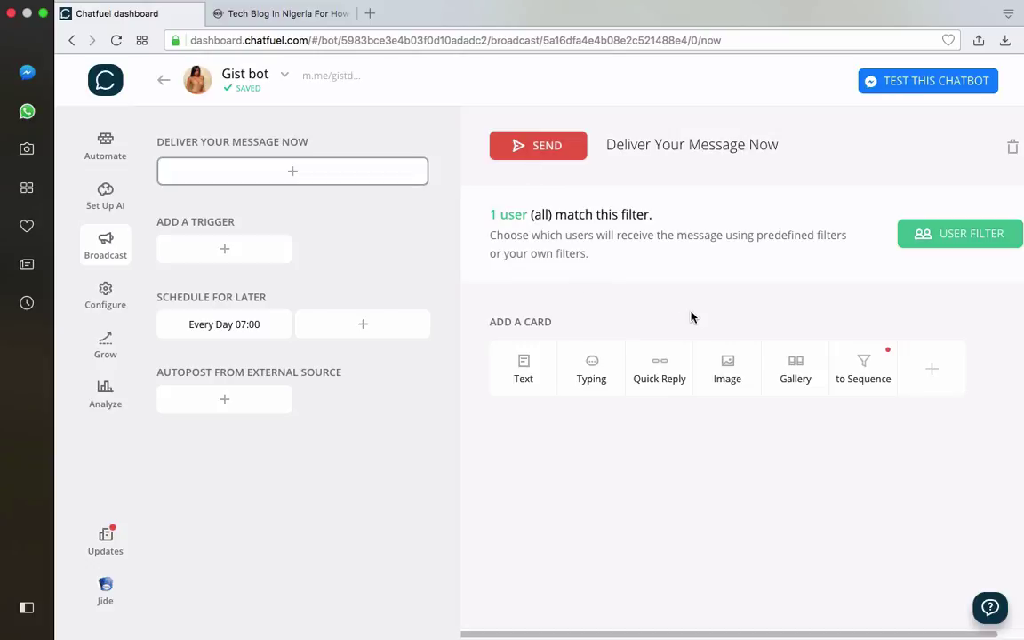
pyautogui.click(727, 374)
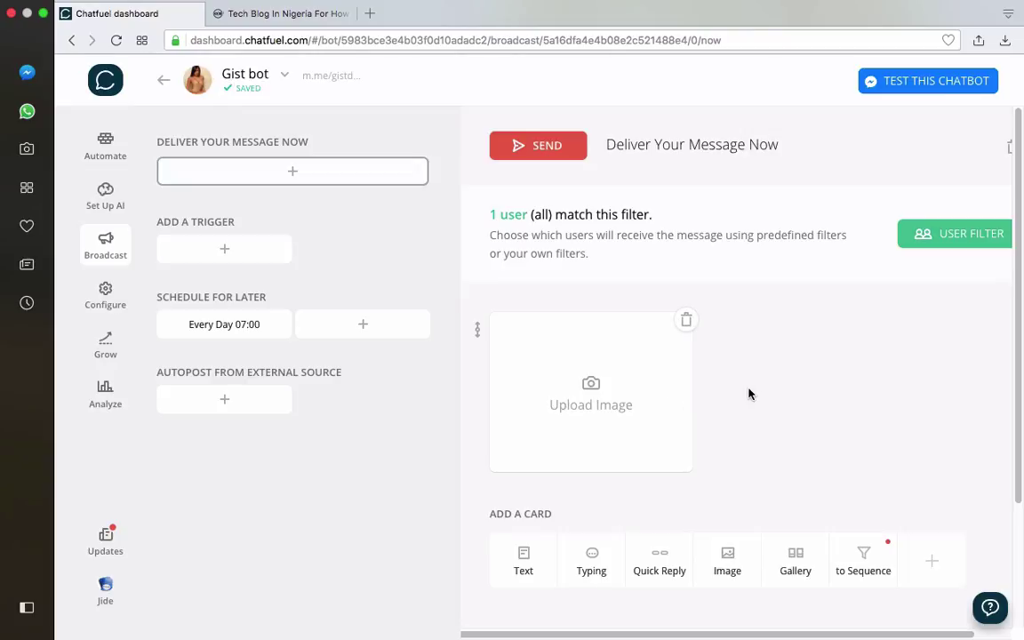
pyautogui.scroll(-2, 748, 393)
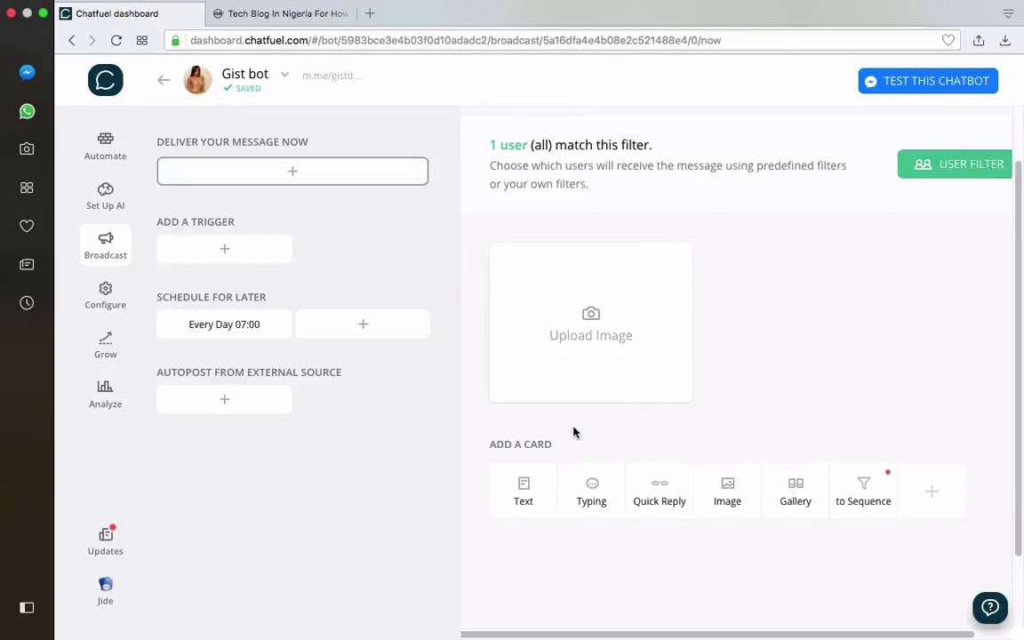
pyautogui.click(525, 493)
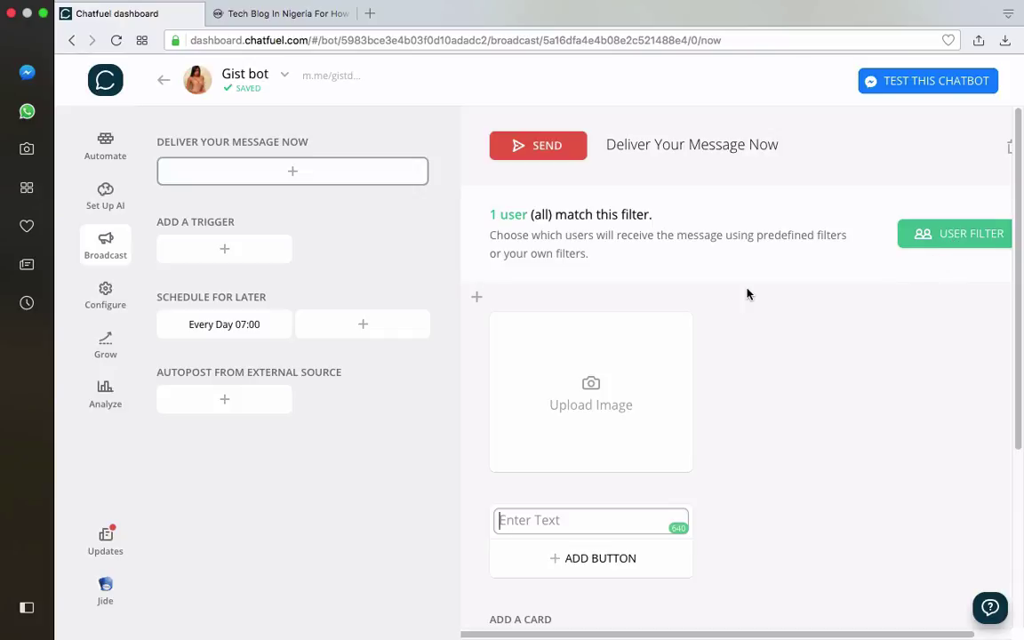
# Step: Delete the empty image card from the broadcast
pyautogui.scroll(-2, 760, 360)
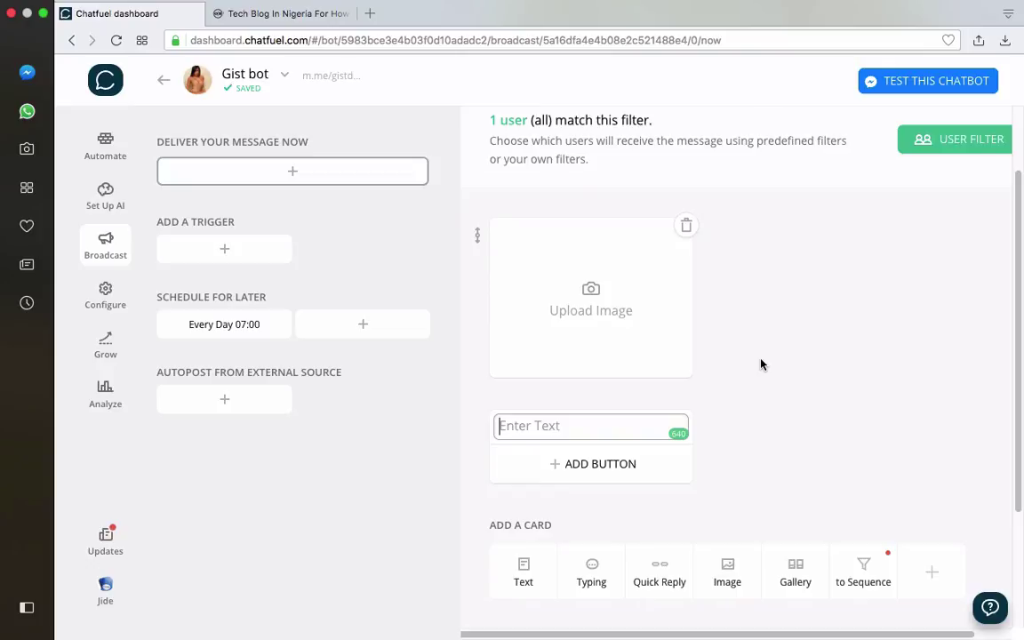
pyautogui.click(687, 227)
pyautogui.click(635, 391)
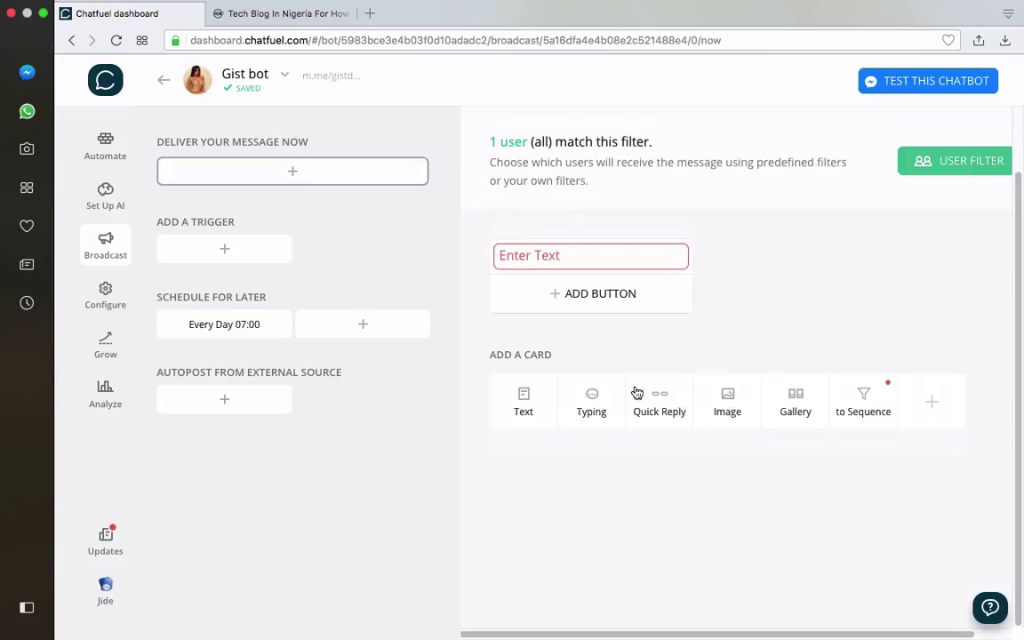
# Step: Begin the text card with the greeting "Hi" followed by the {{first name}} attribute
pyautogui.click(576, 256)
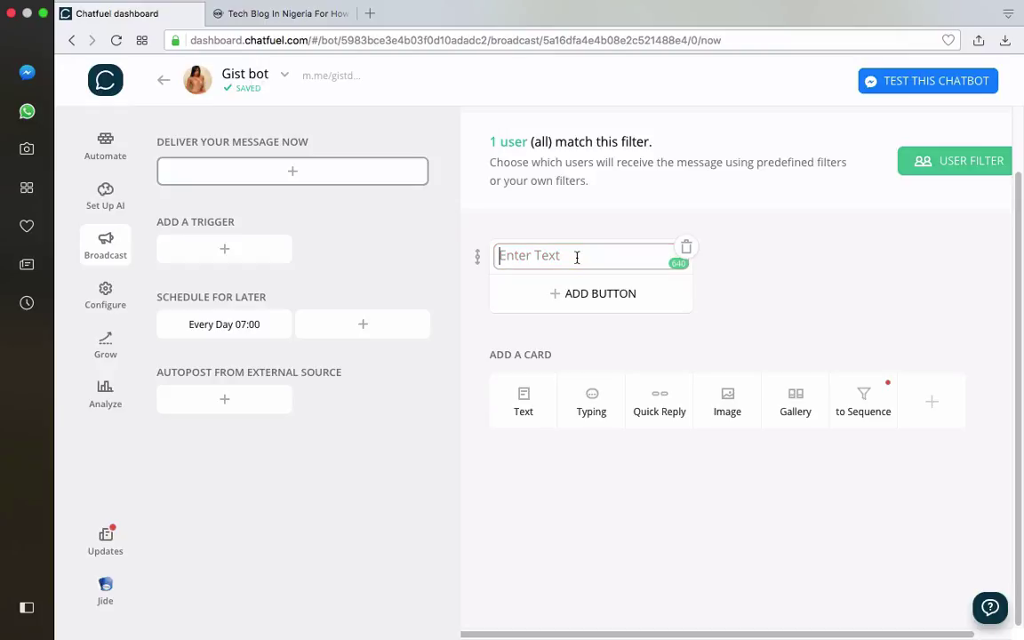
pyautogui.write('Hi {{first')
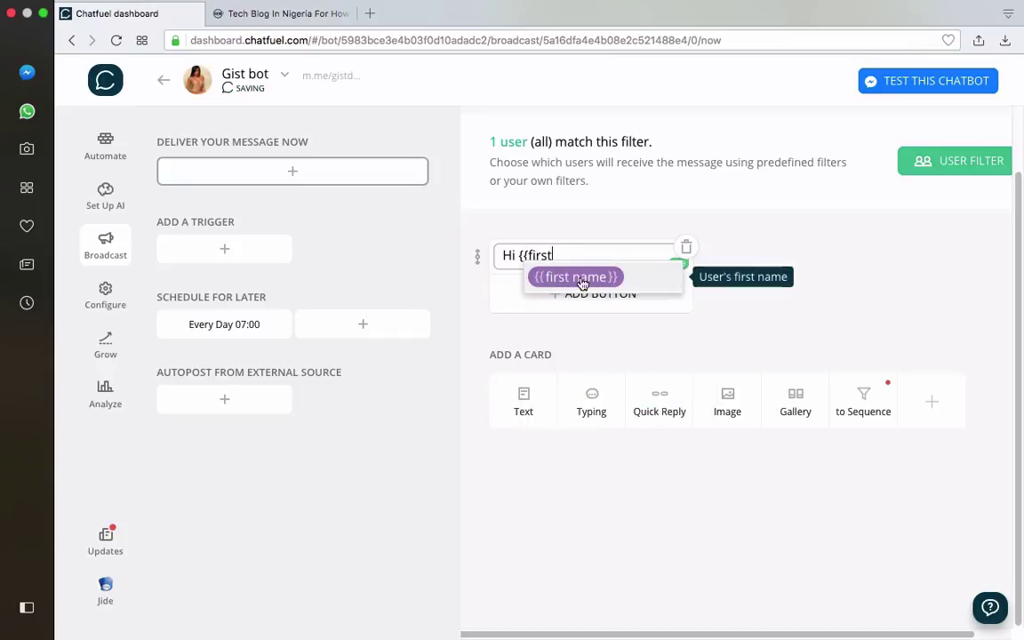
pyautogui.click(582, 280)
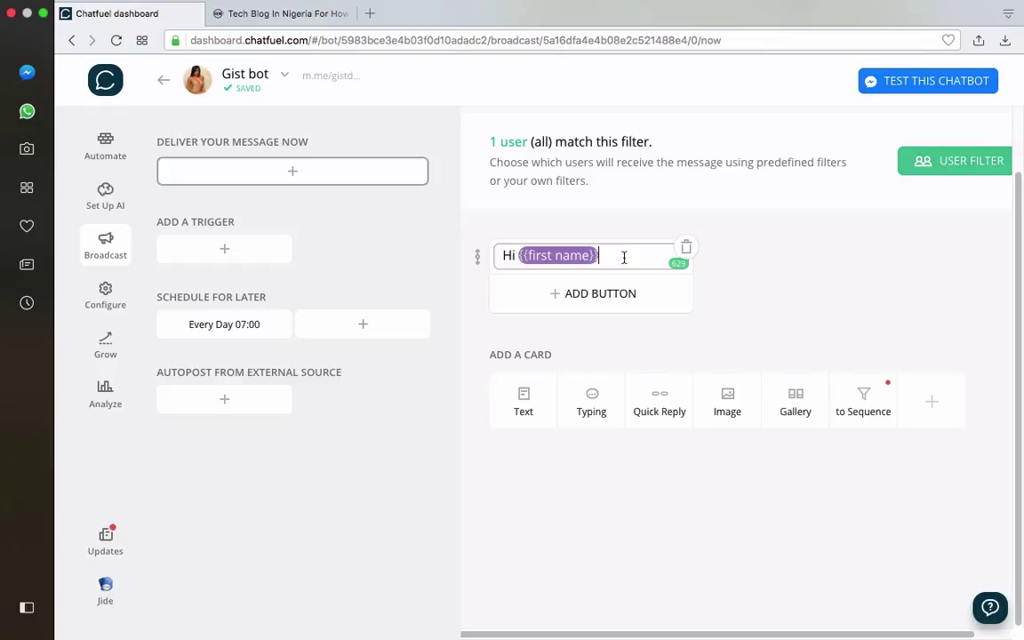
# Step: Add a paragraph below the greeting reading "You can enjoy free YouTube streaming if you subscribe to glo data plan."
pyautogui.press('Return')
pyautogui.write('You can ')
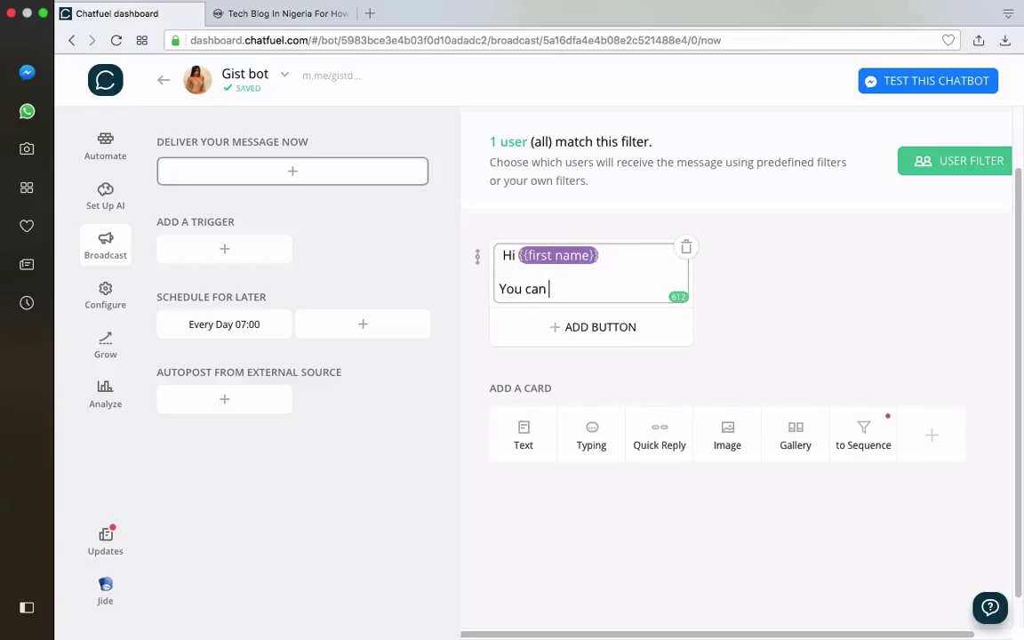
pyautogui.write('enjiy fr')
pyautogui.press('BackSpace')
pyautogui.press('BackSpace')
pyautogui.press('BackSpace')
pyautogui.press('BackSpace')
pyautogui.write('oy free YouTu')
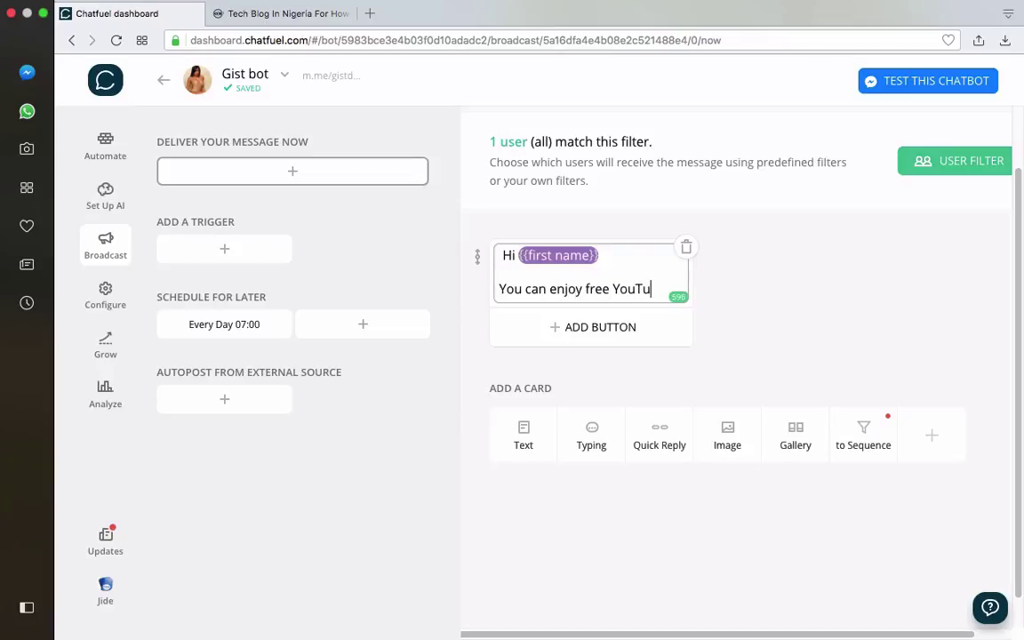
pyautogui.write('be st')
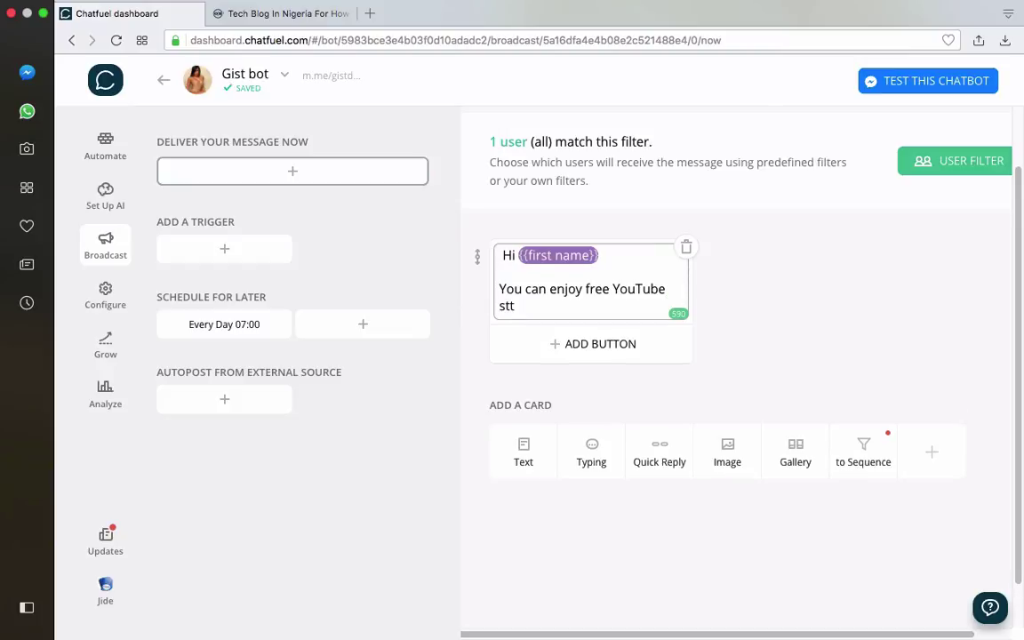
pyautogui.write('reaming if you ')
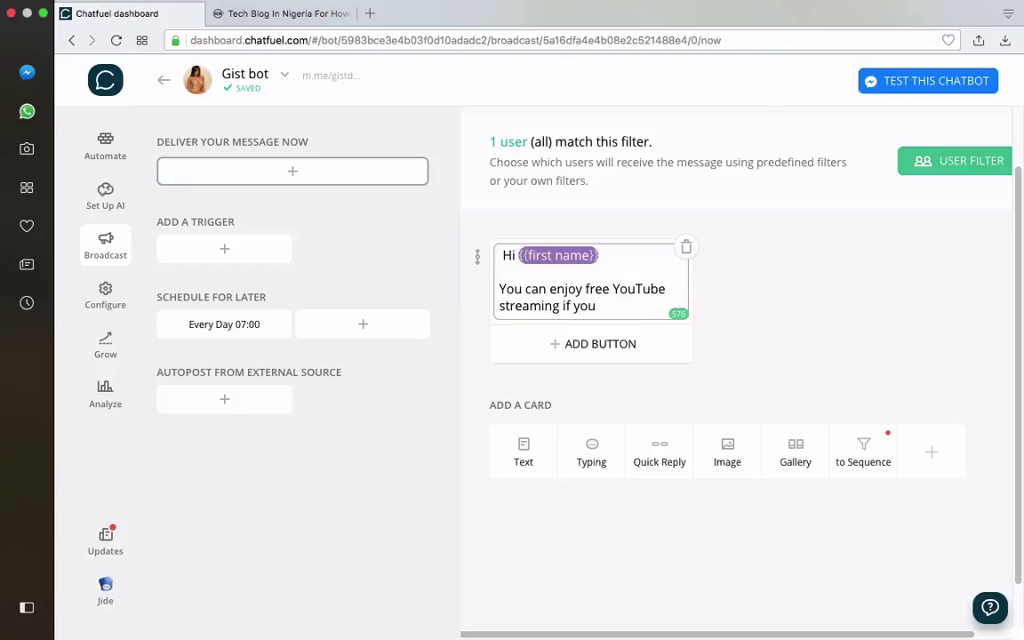
pyautogui.write('subscribe t')
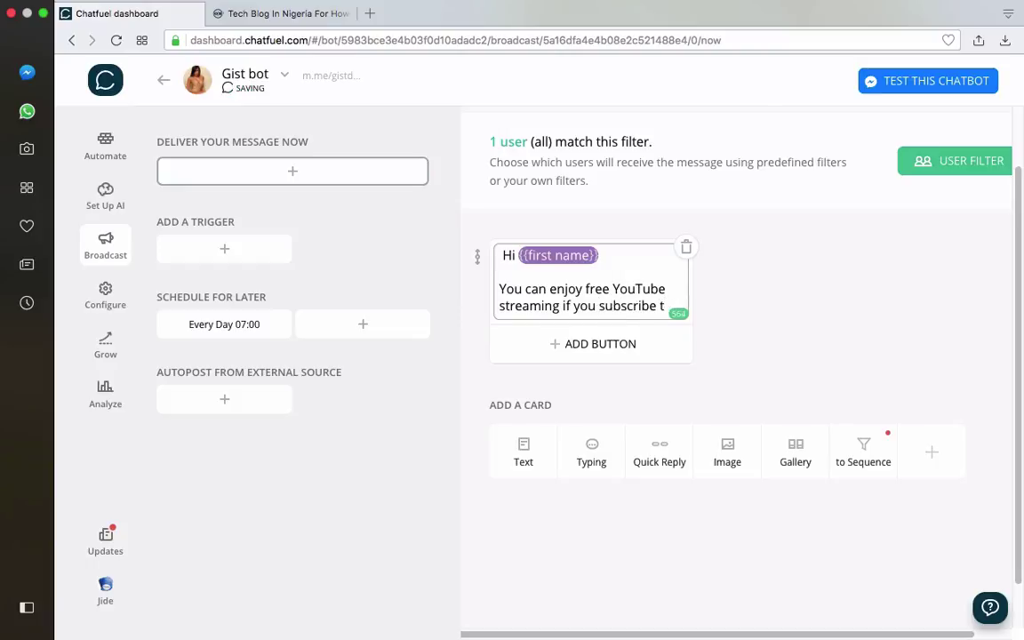
pyautogui.write('o glo data plam')
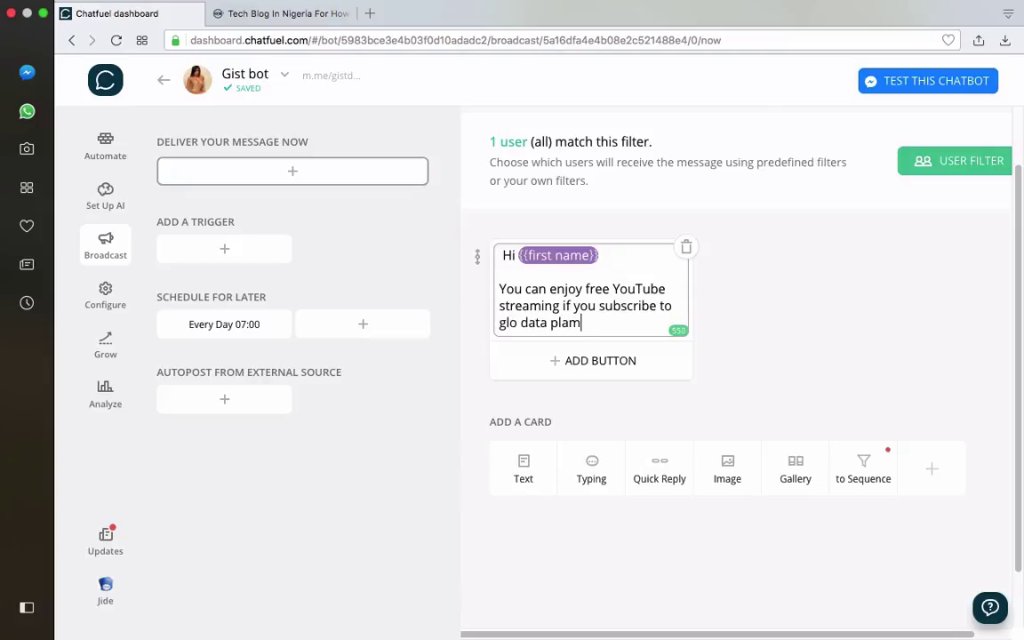
pyautogui.press('BackSpace')
pyautogui.write('n.')
pyautogui.press('Return')
pyautogui.press('Return')
pyautogui.write('Mor')
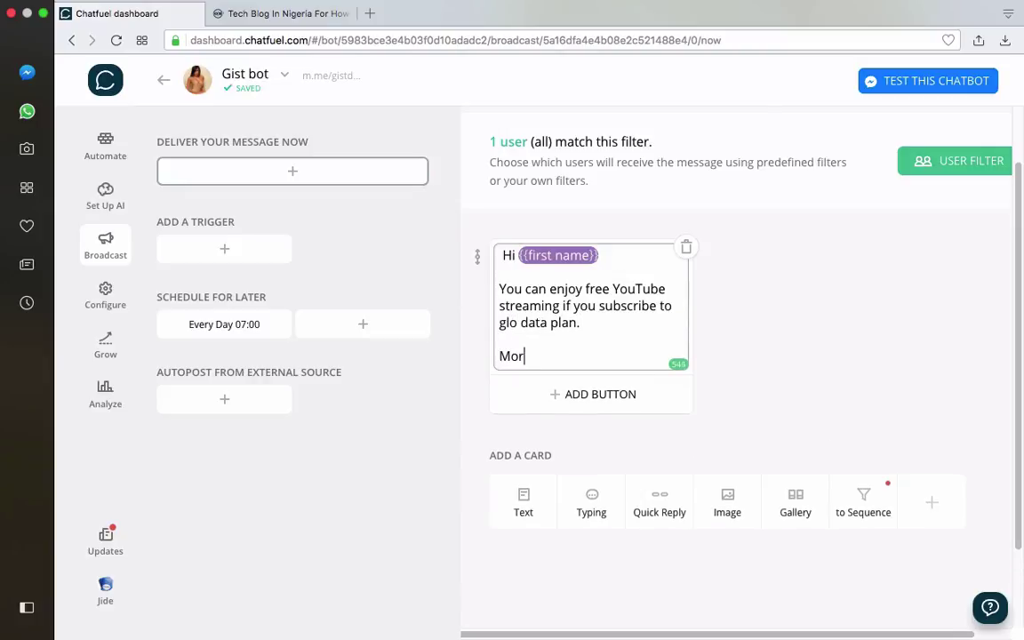
pyautogui.write('e info at :')
pyautogui.write('https://www.ogbongeblog.com/2017/11/glo-data-plans-with-free-youtube-streaming.html')
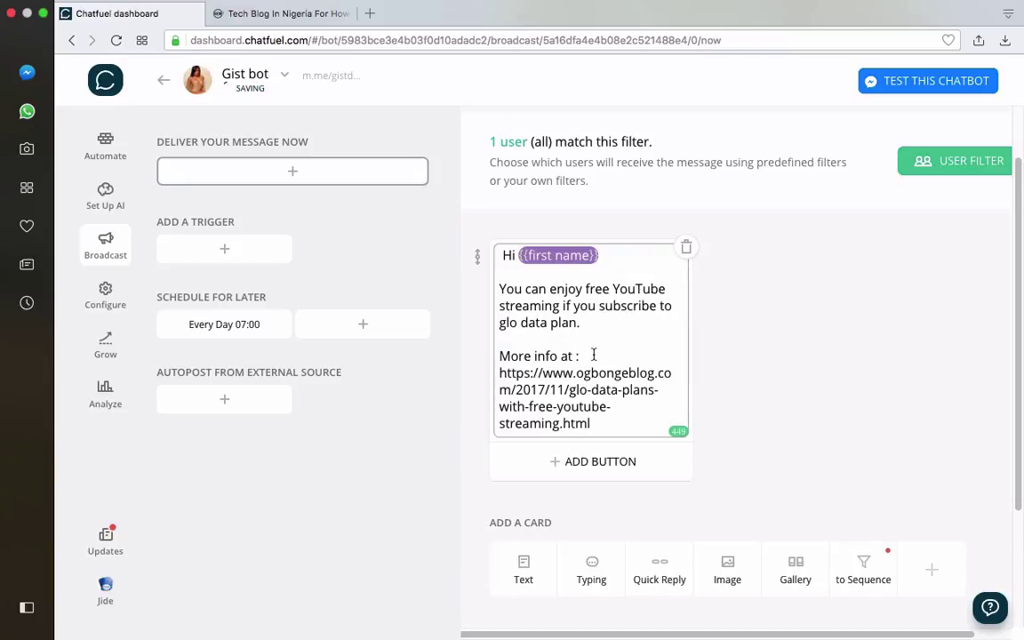
pyautogui.click(740, 328)
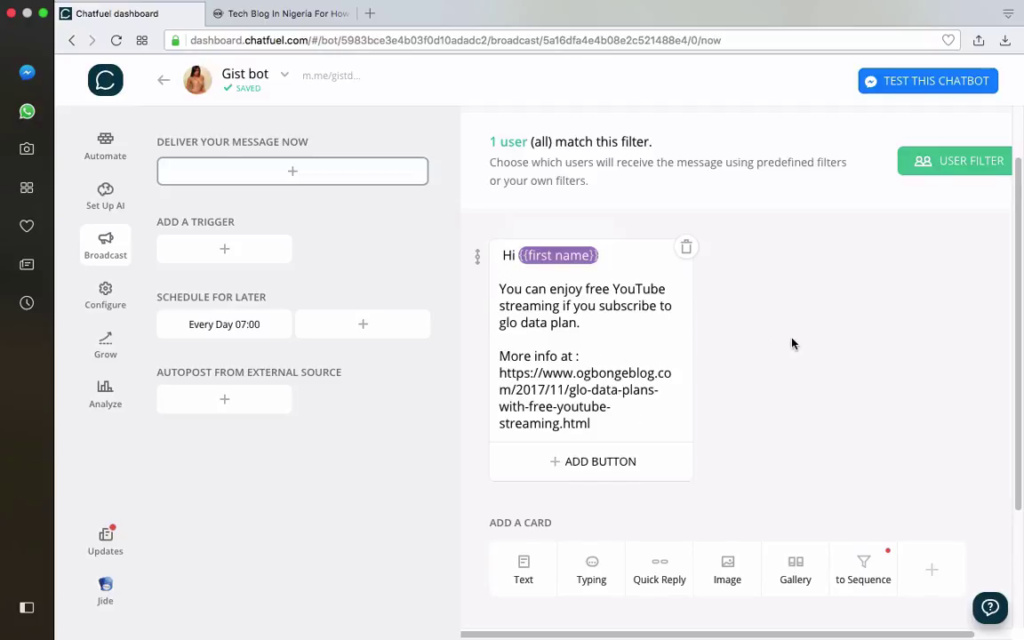
# Step: Review the composed broadcast message, its blog link and the recipient settings
pyautogui.scroll(2, 792, 344)
pyautogui.scroll(2, 793, 344)
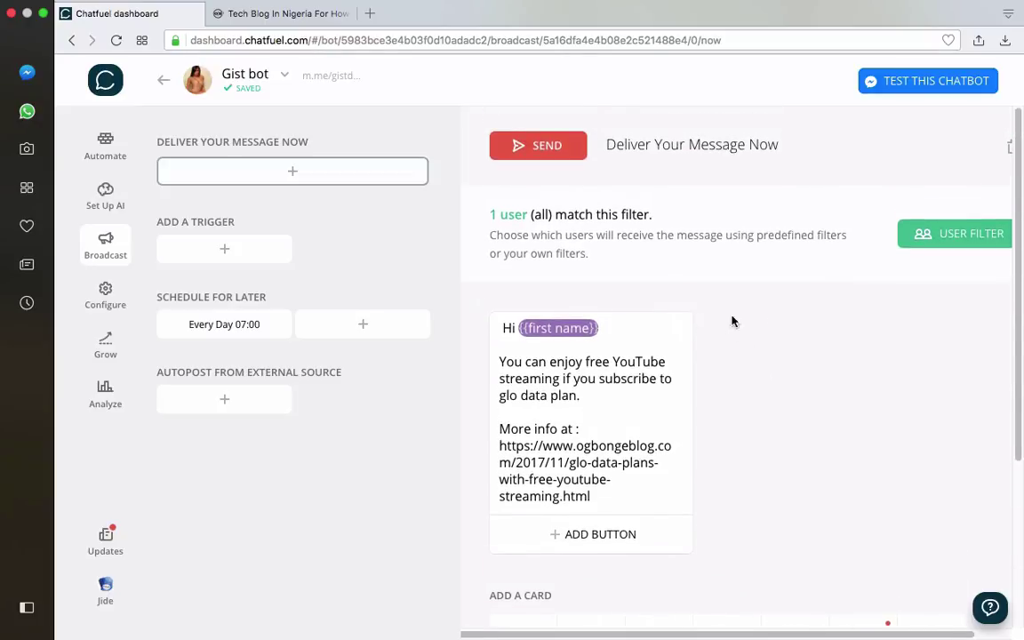
pyautogui.scroll(-5, 760, 393)
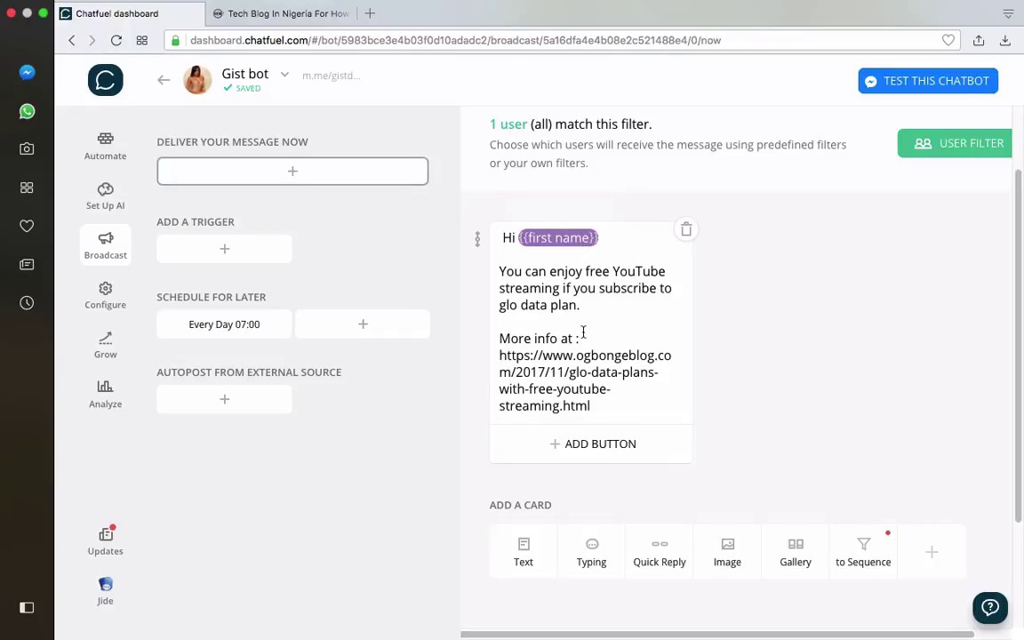
pyautogui.click(595, 407)
pyautogui.moveTo(593, 407); pyautogui.dragTo(493, 359)
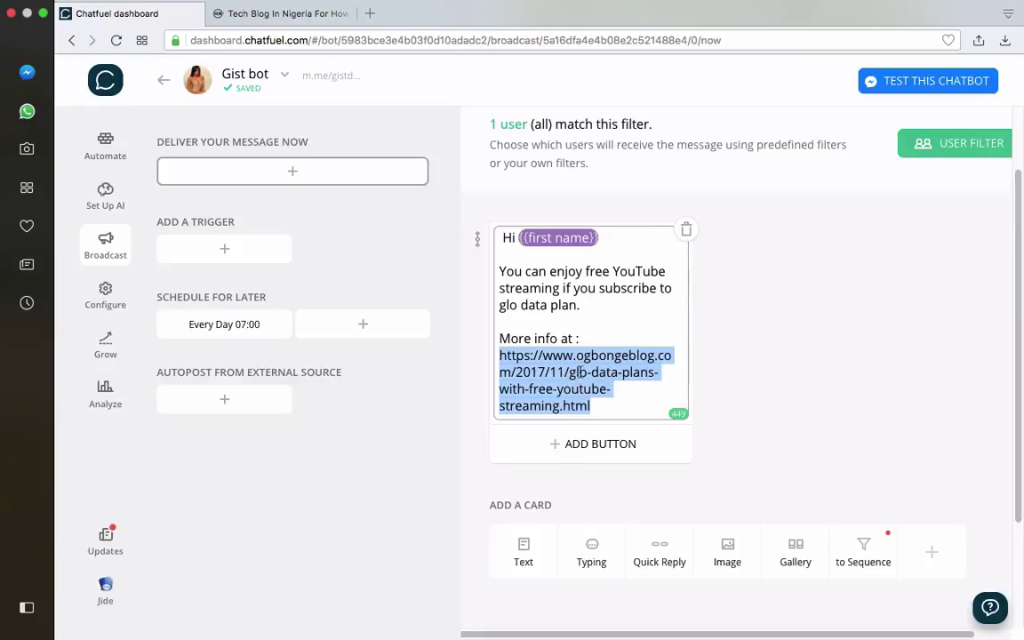
pyautogui.click(798, 306)
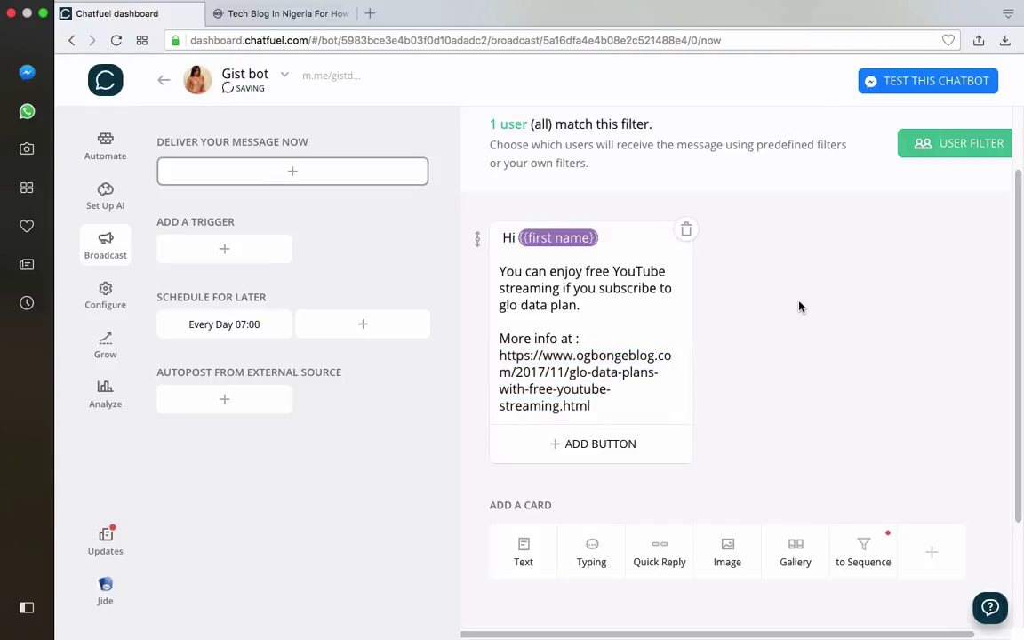
pyautogui.scroll(2, 798, 307)
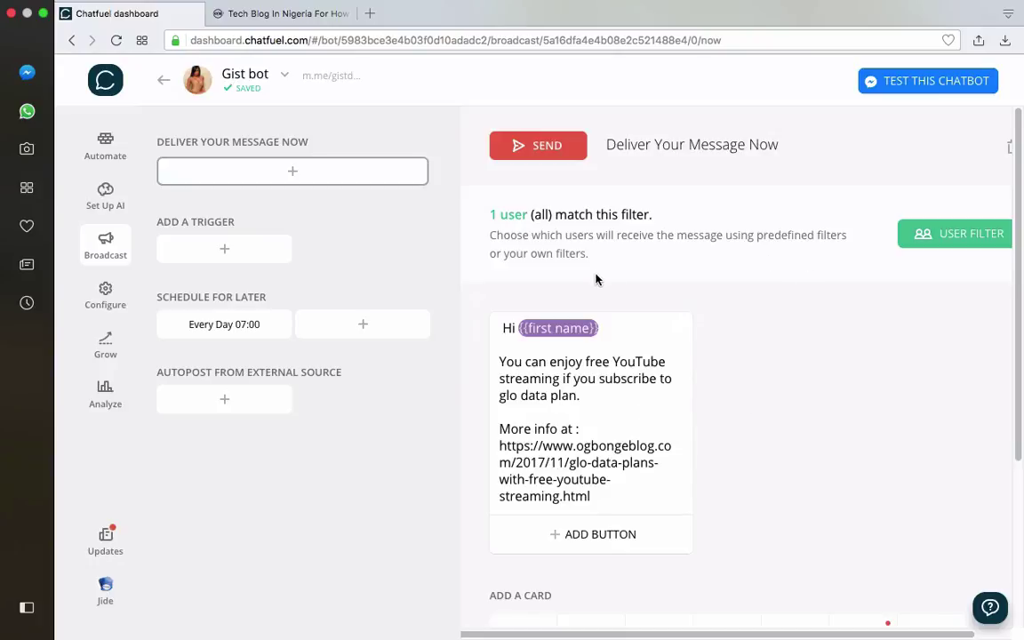
# Step: Add a new broadcast scheduled for later and look through the dates in its calendar
pyautogui.click(365, 327)
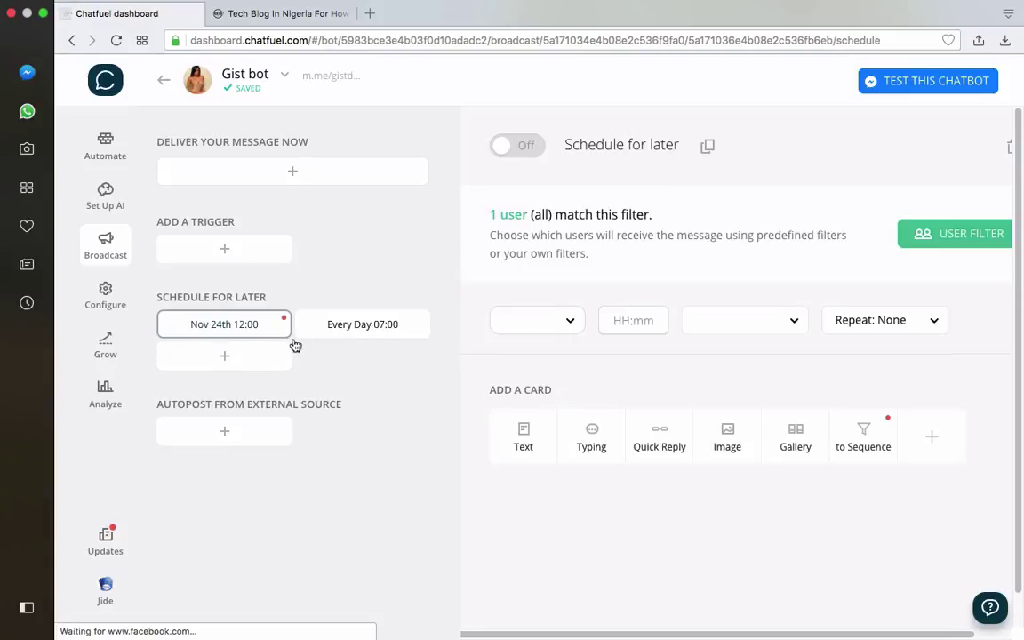
pyautogui.click(571, 324)
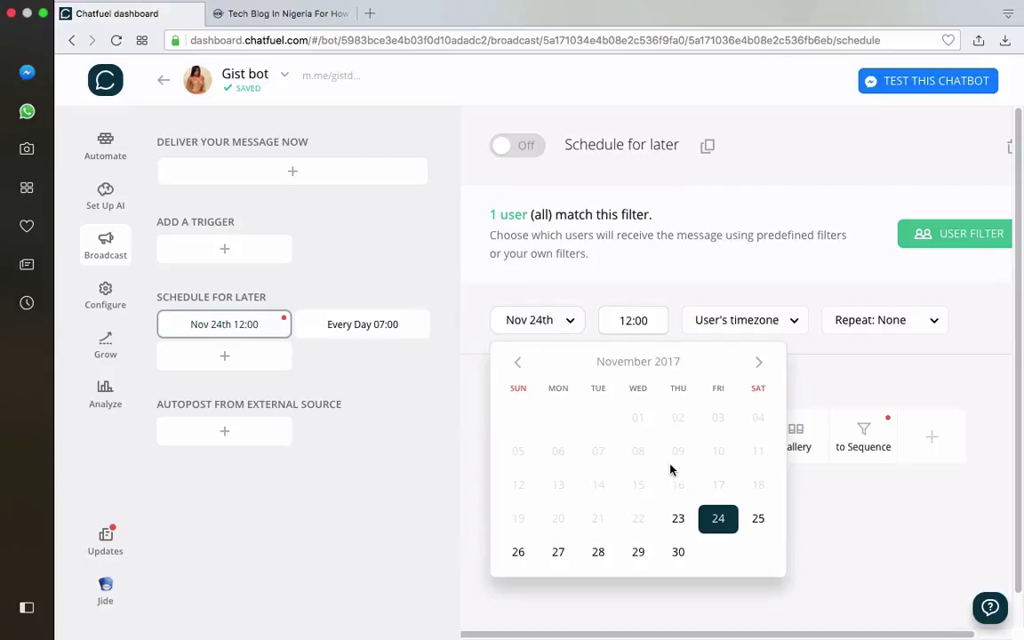
pyautogui.click(832, 372)
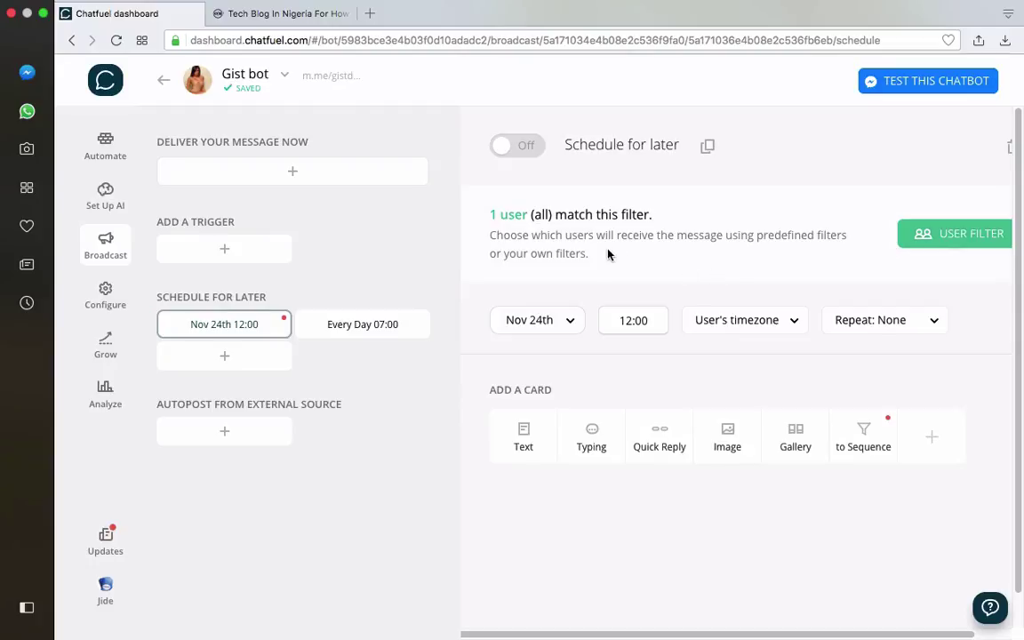
# Step: Add a trigger broadcast and set its send time unit to day
pyautogui.click(226, 252)
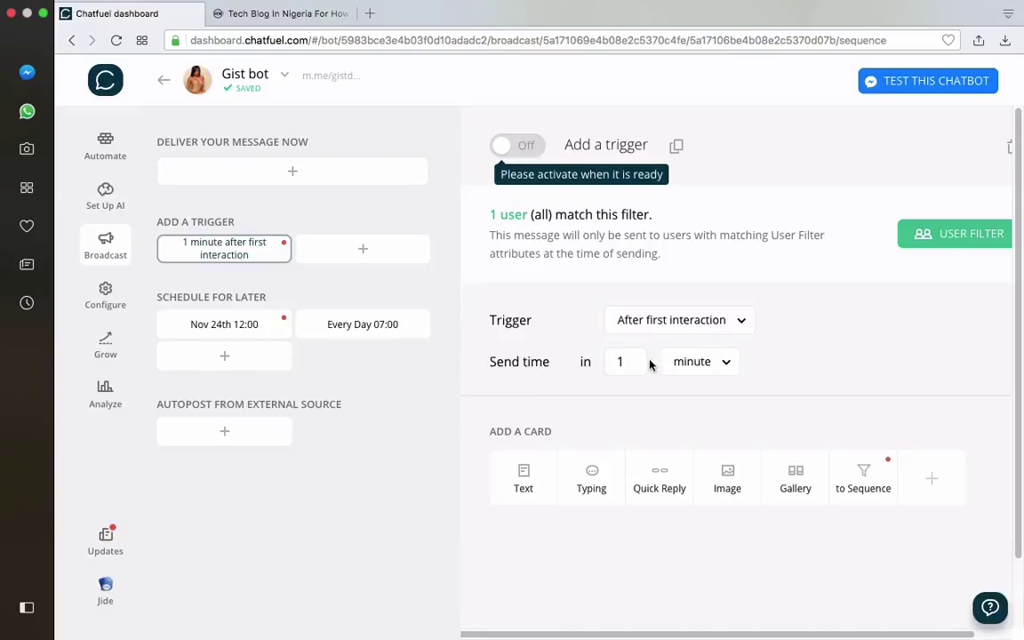
pyautogui.click(727, 368)
pyautogui.click(684, 425)
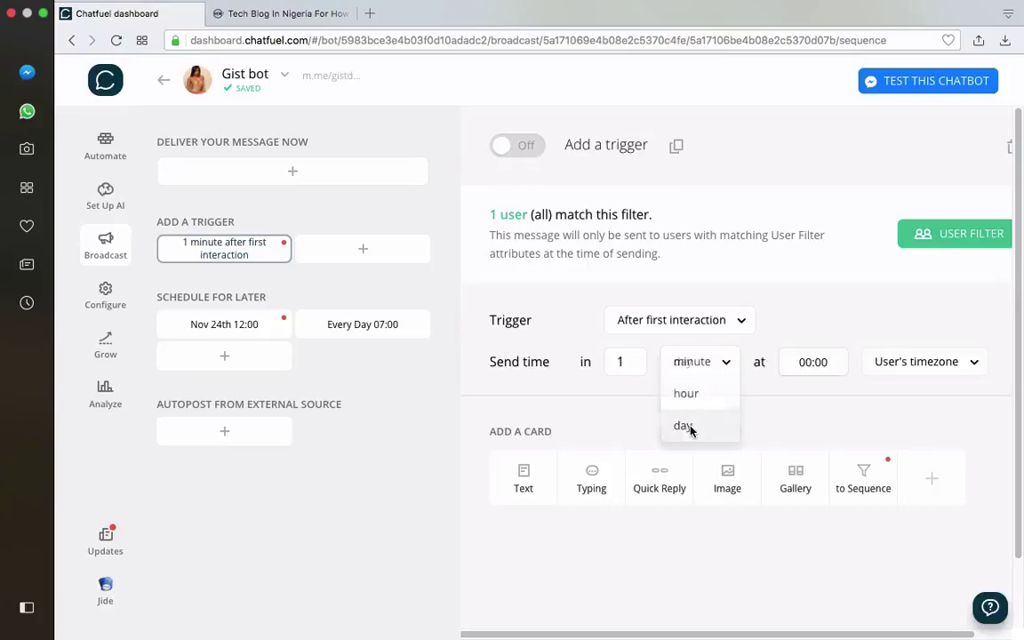